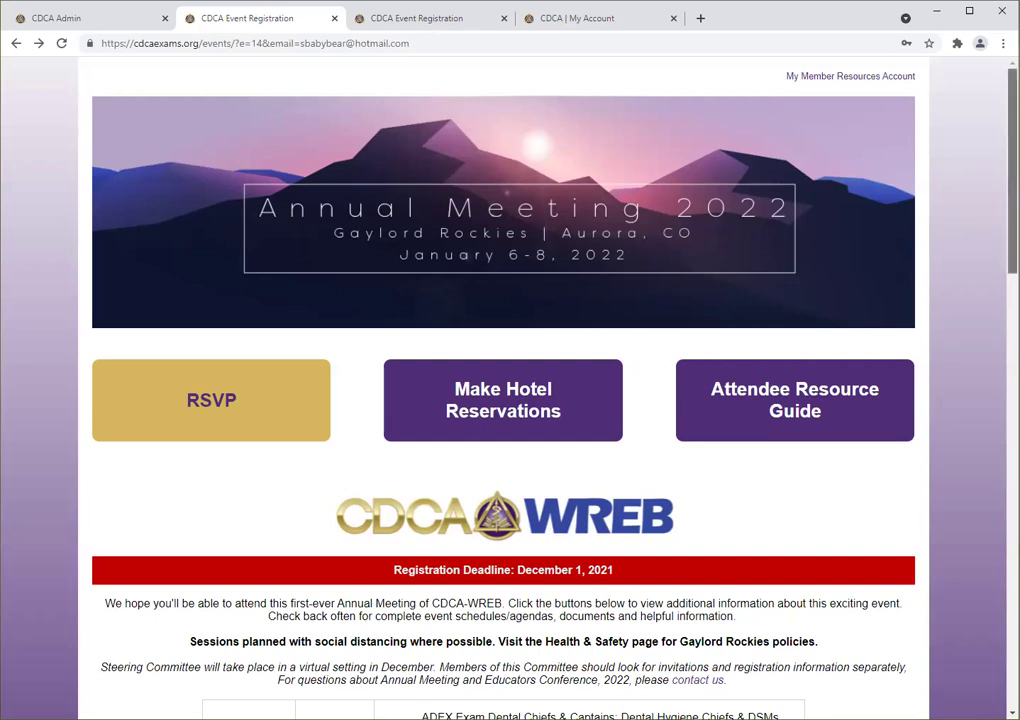
Review the Annual Meeting 2022 page down to the speaker section and view the Zegarelli Lecture's course description.
scroll(503, 380, down, 1)
scroll(503, 380, down, 3)
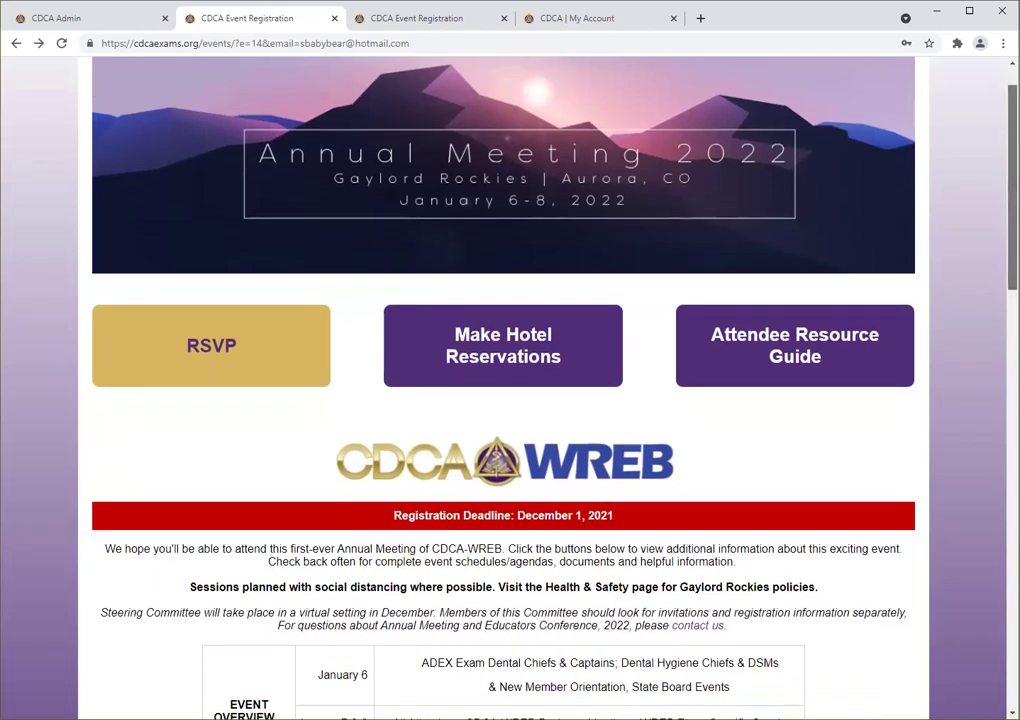
scroll(503, 380, down, 4)
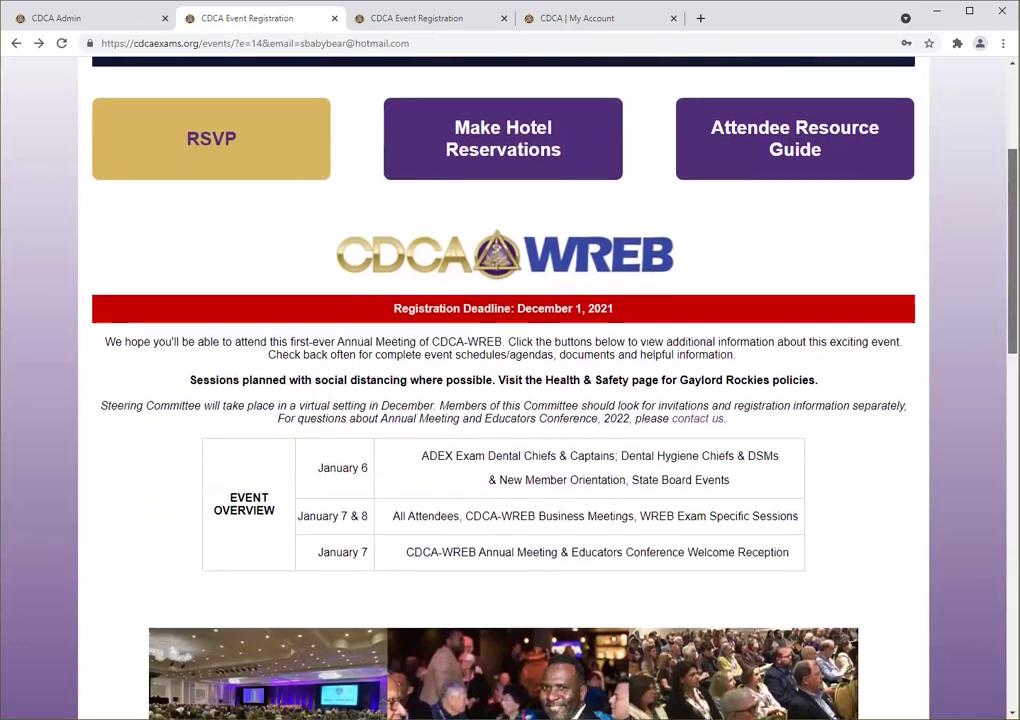
scroll(697, 147, down, 1)
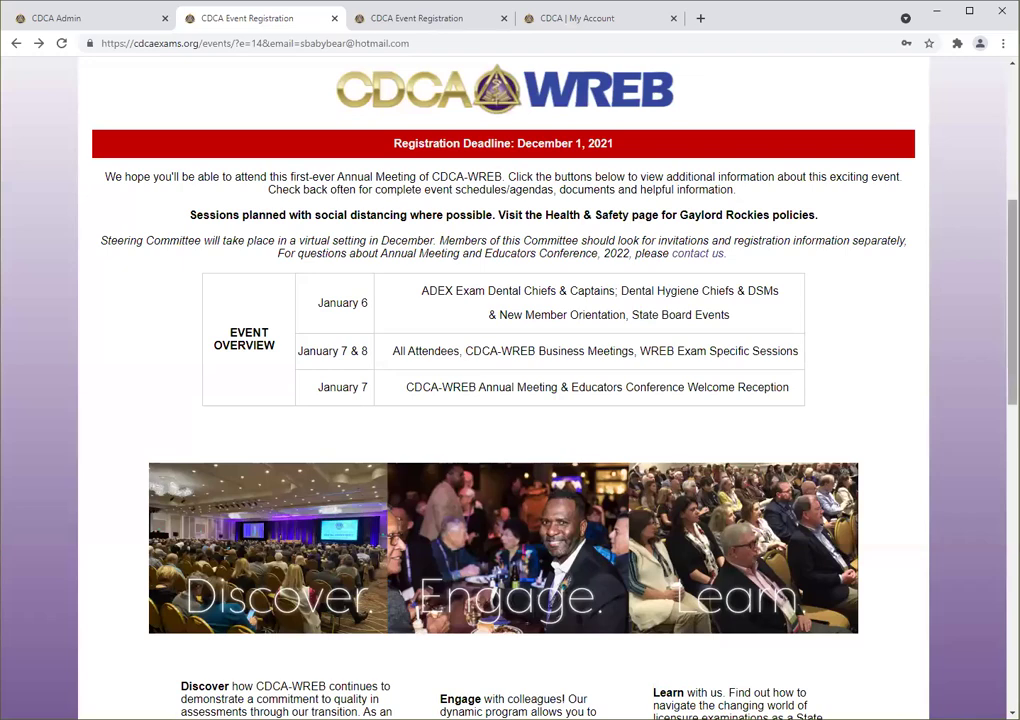
scroll(504, 400, down, 4)
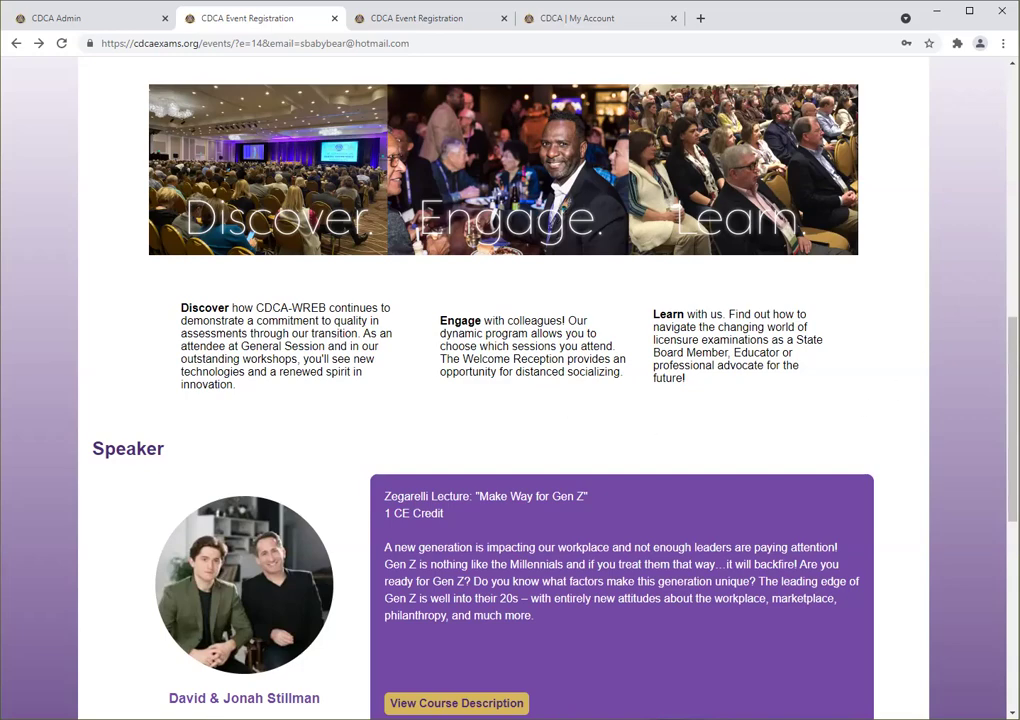
scroll(1013, 450, down, 2)
scroll(1013, 450, down, 2)
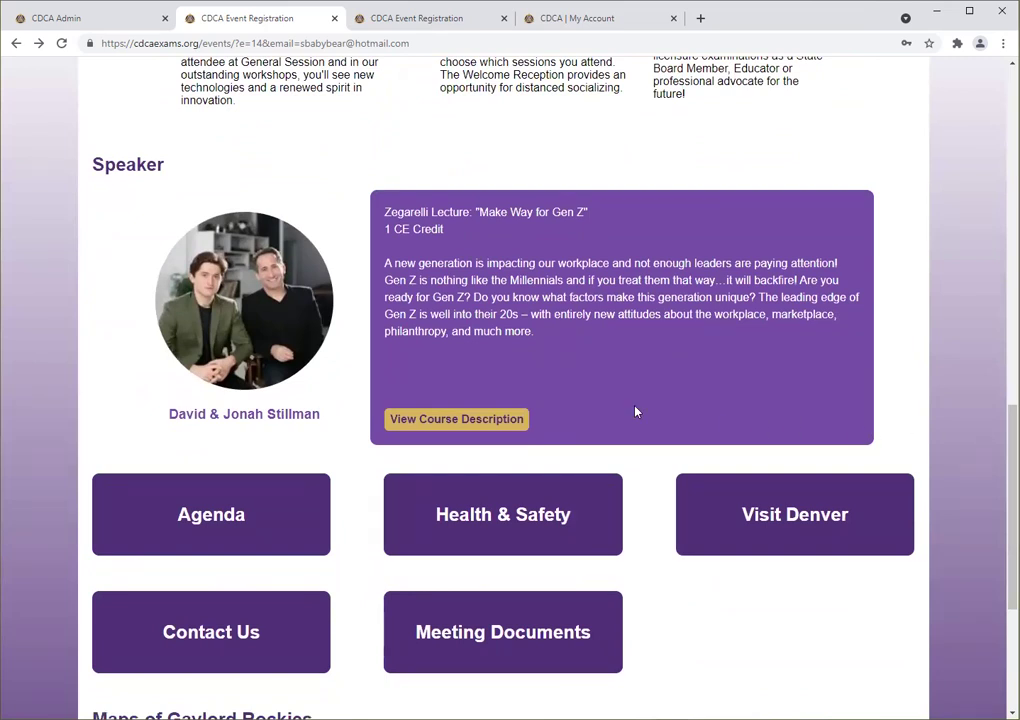
click(484, 423)
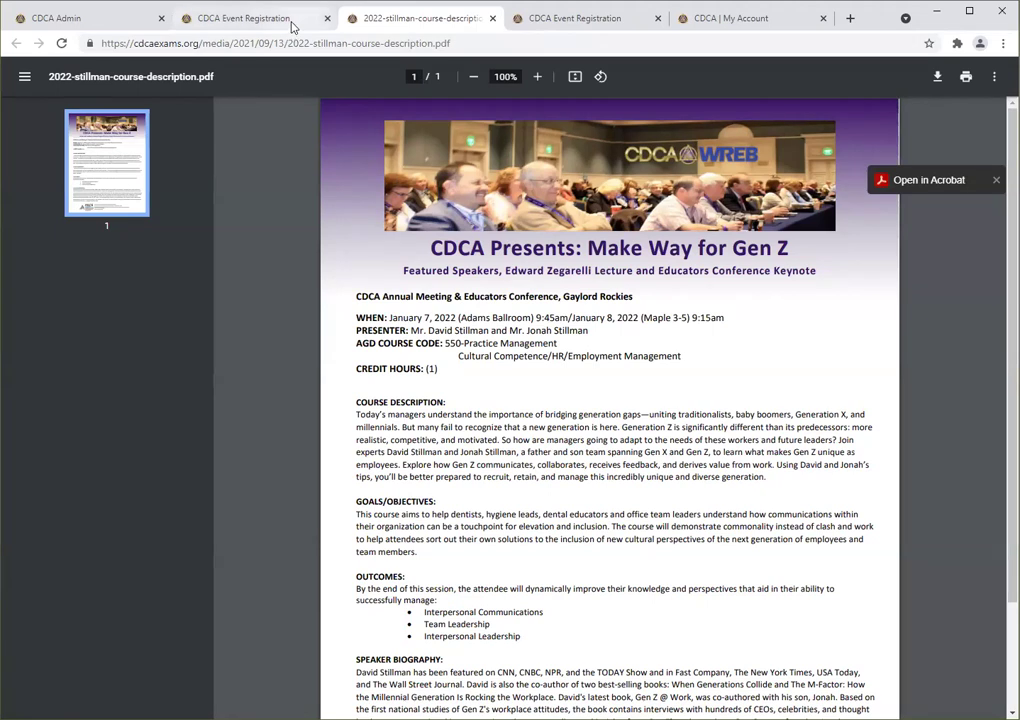
click(237, 22)
View the preliminary agenda for Thursday, January 6 and Friday, January 7, and close it.
scroll(510, 400, down, 2)
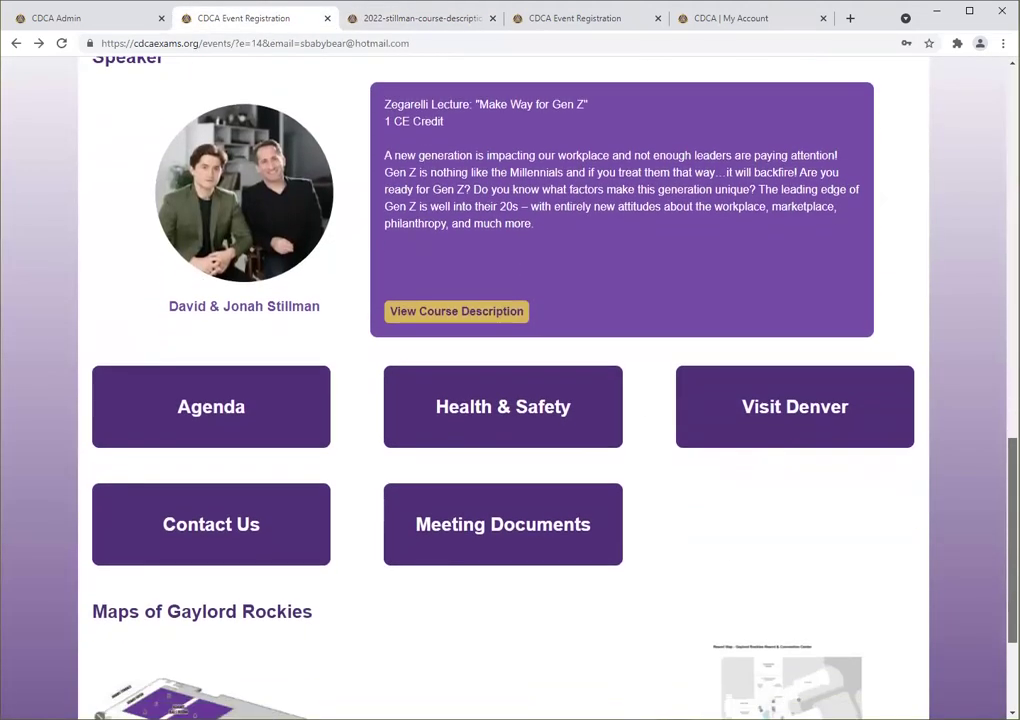
click(273, 396)
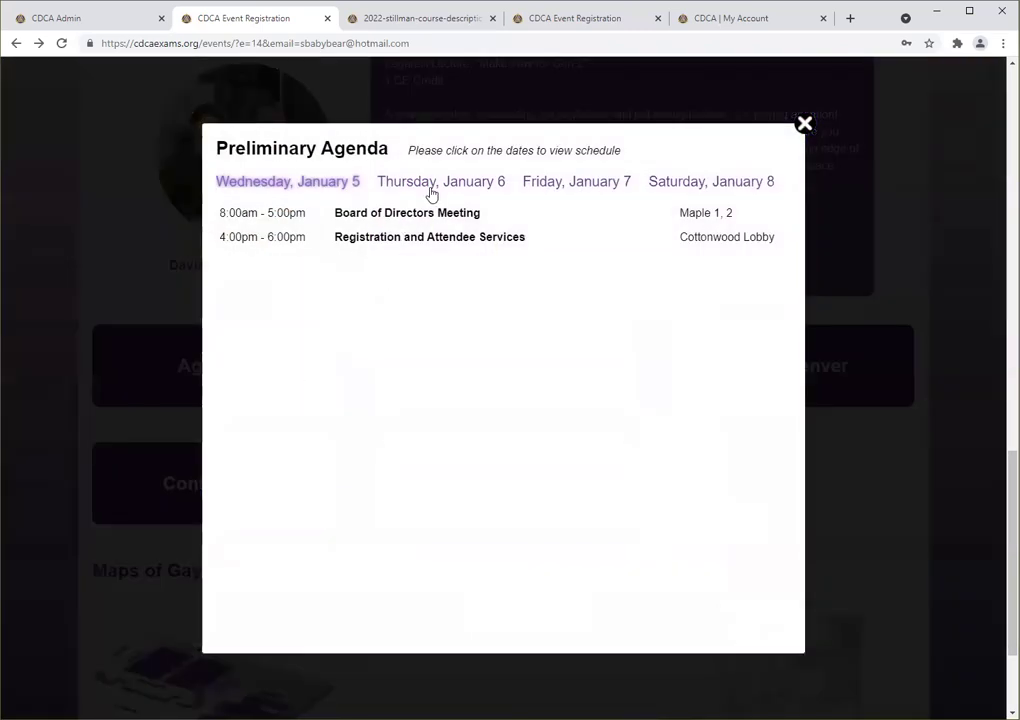
click(433, 186)
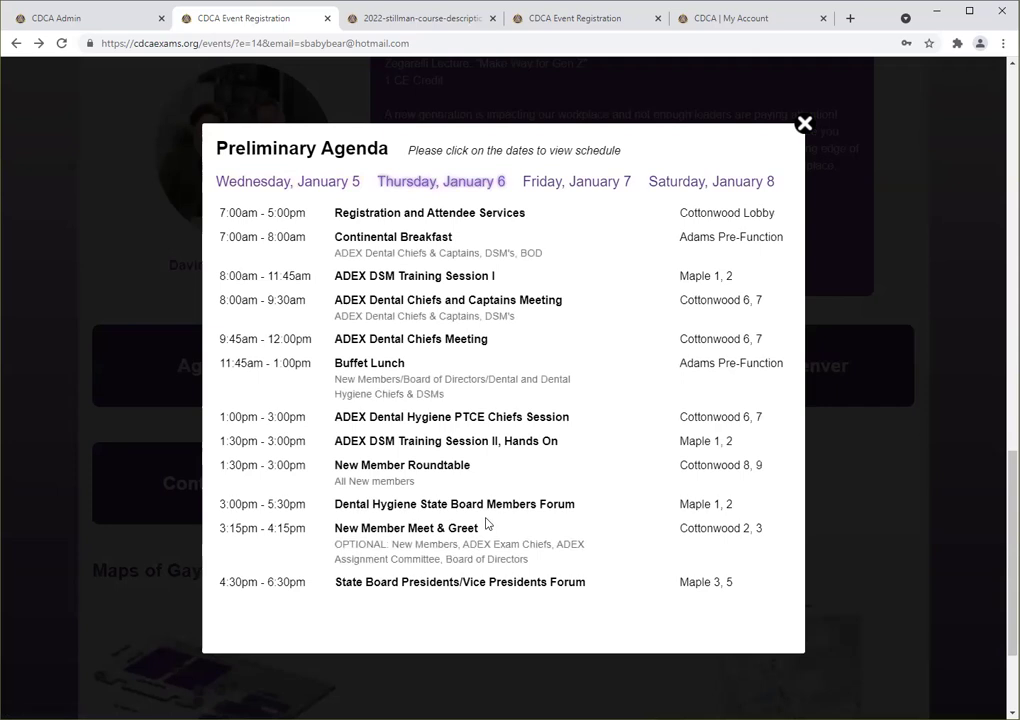
click(579, 189)
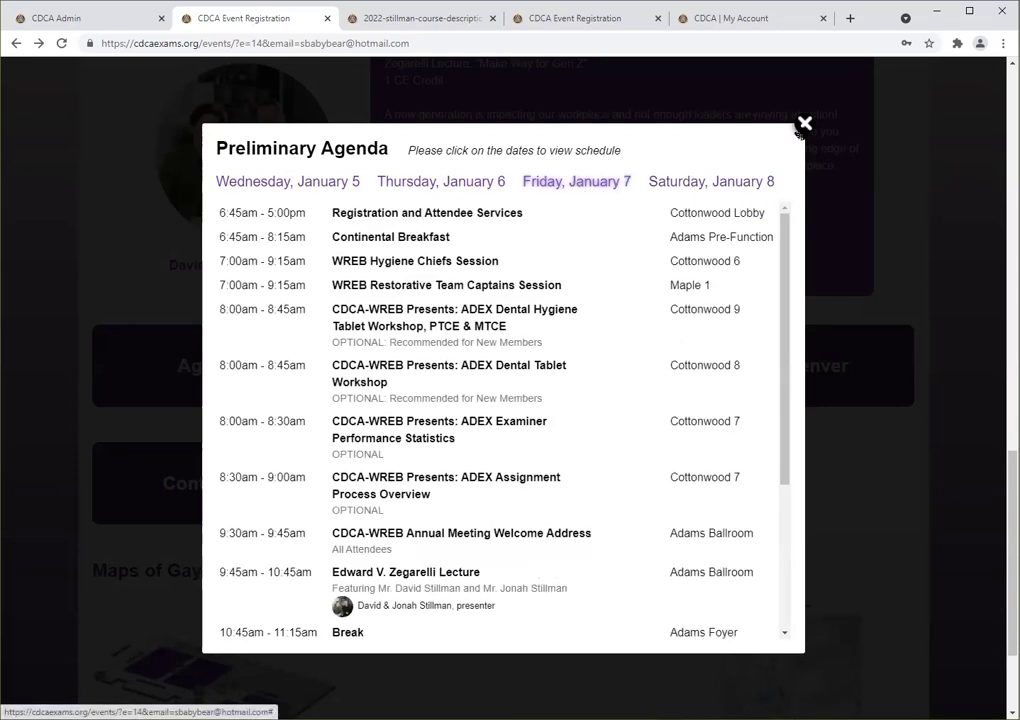
click(804, 125)
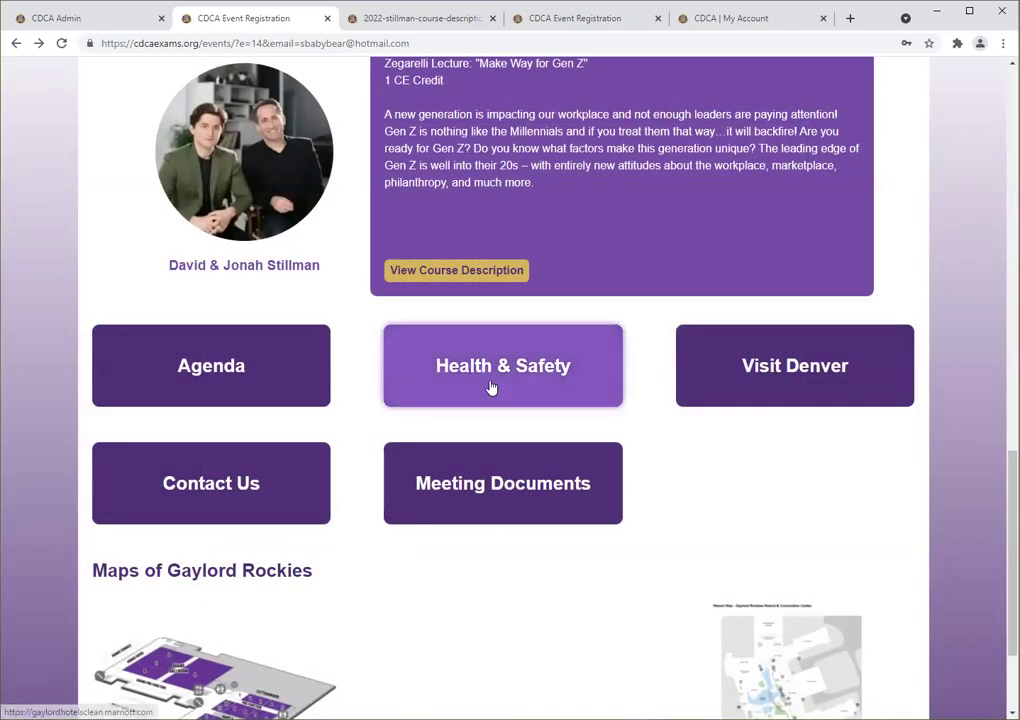
View the Health & Safety and Contact Us pages linked from the event page, and return to the event page.
click(491, 386)
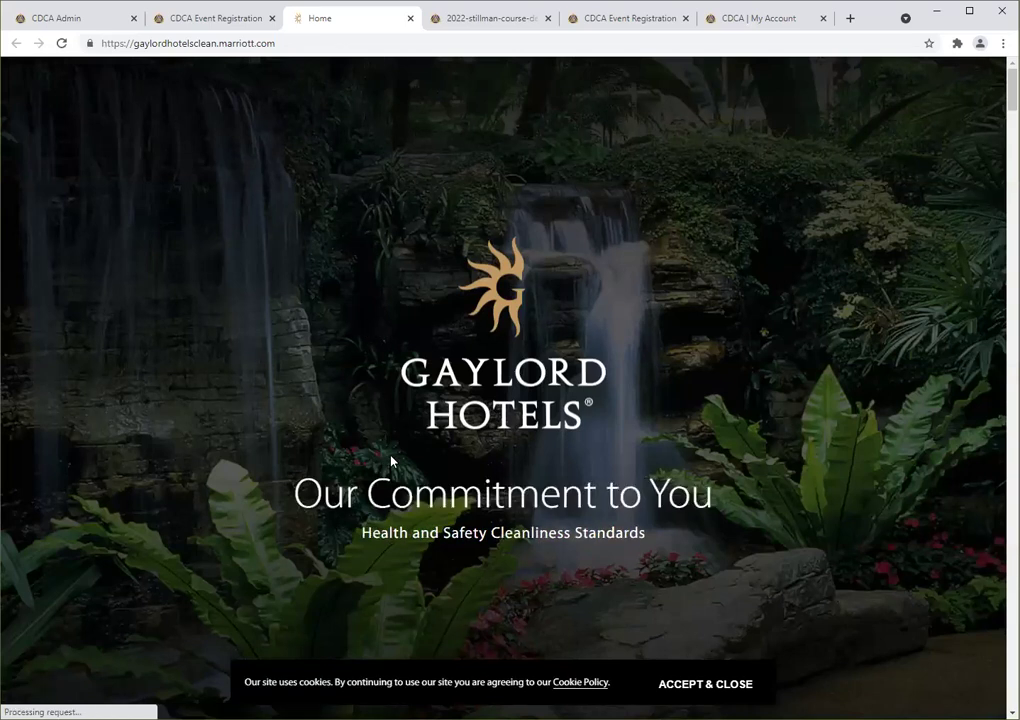
click(410, 19)
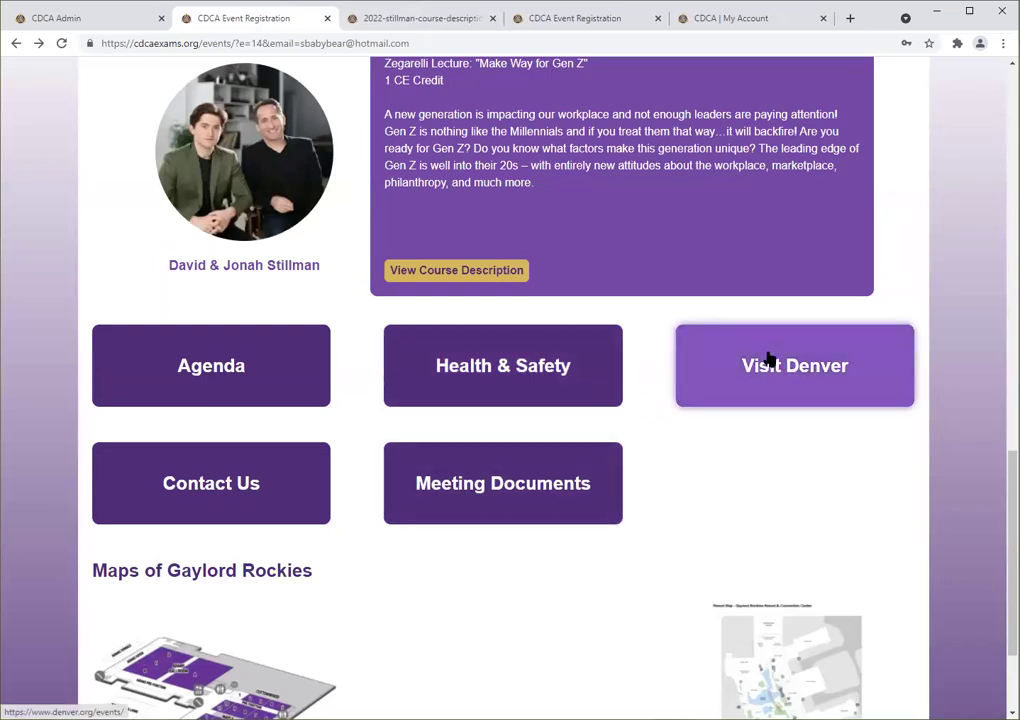
click(309, 495)
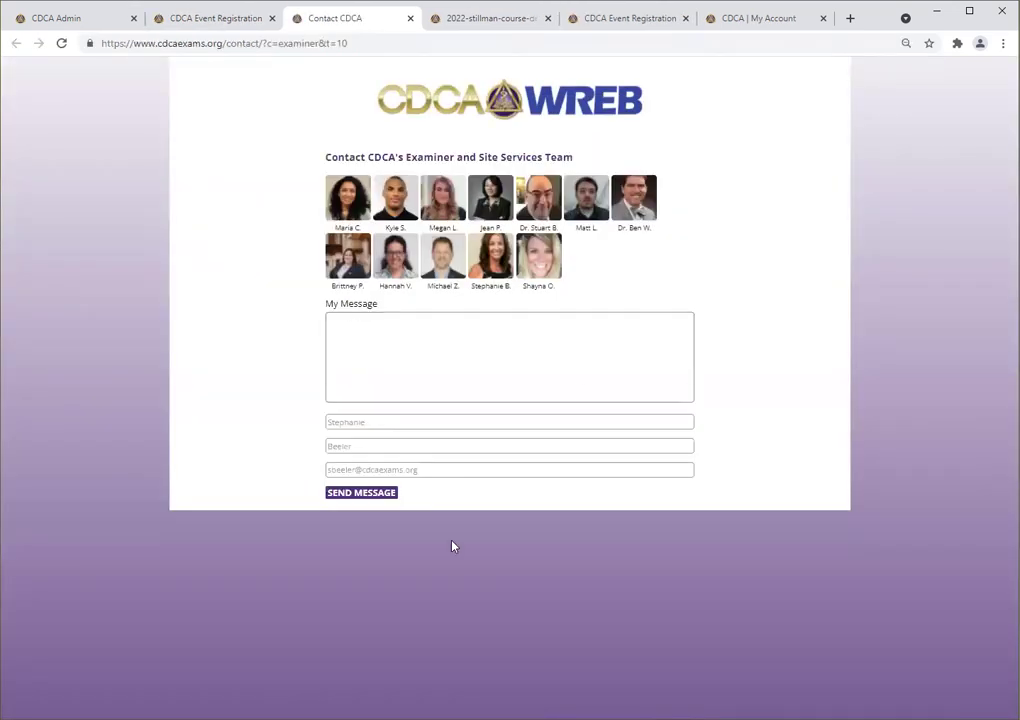
click(240, 28)
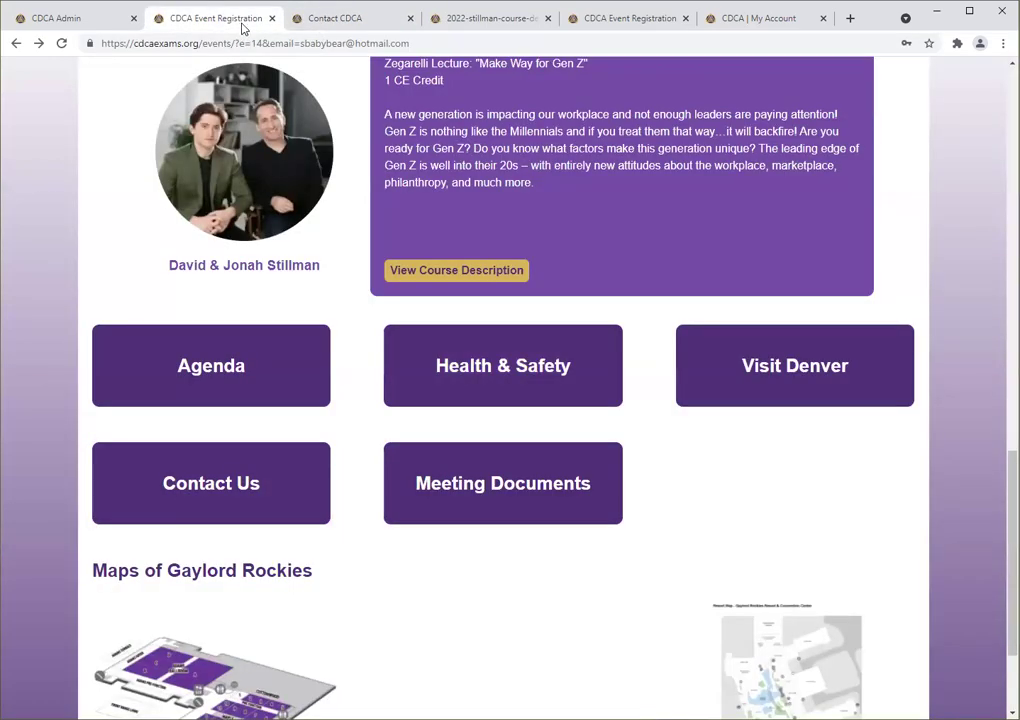
Open the RSVP form for the 2022 Annual Meeting and check its prefilled preferred first name and email fields.
scroll(740, 228, up, 12)
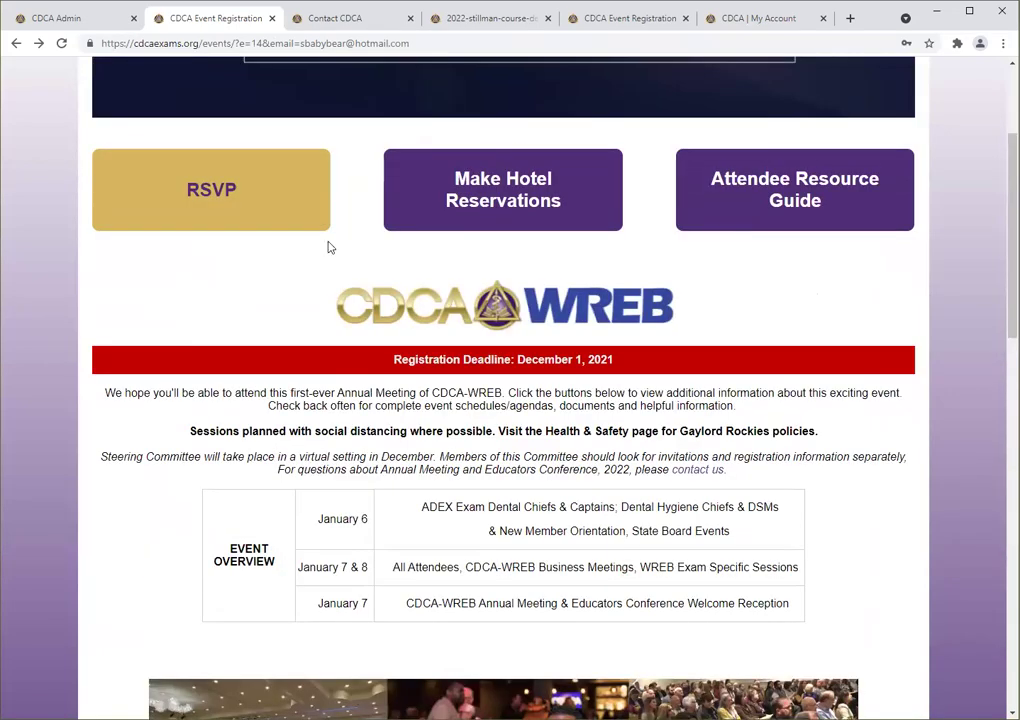
click(255, 197)
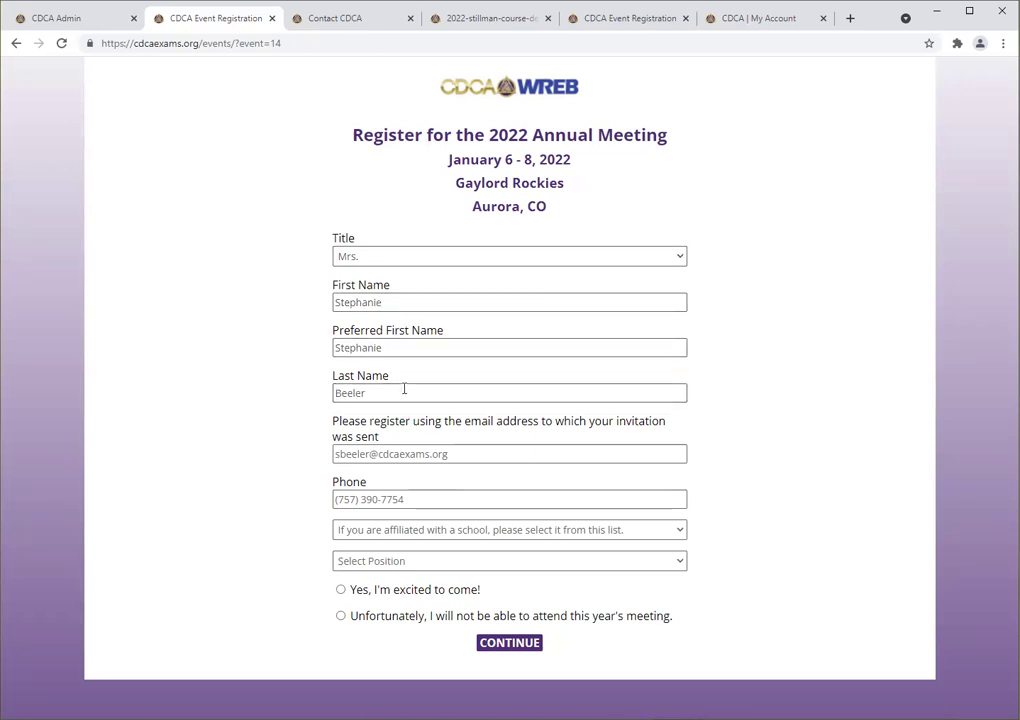
click(392, 348)
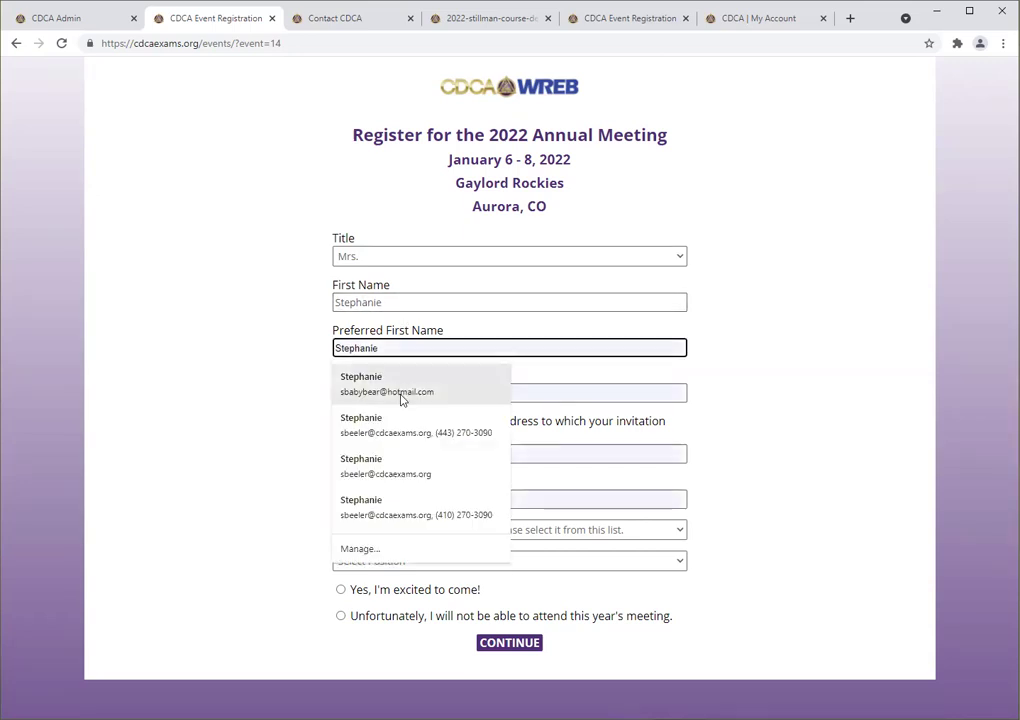
click(303, 405)
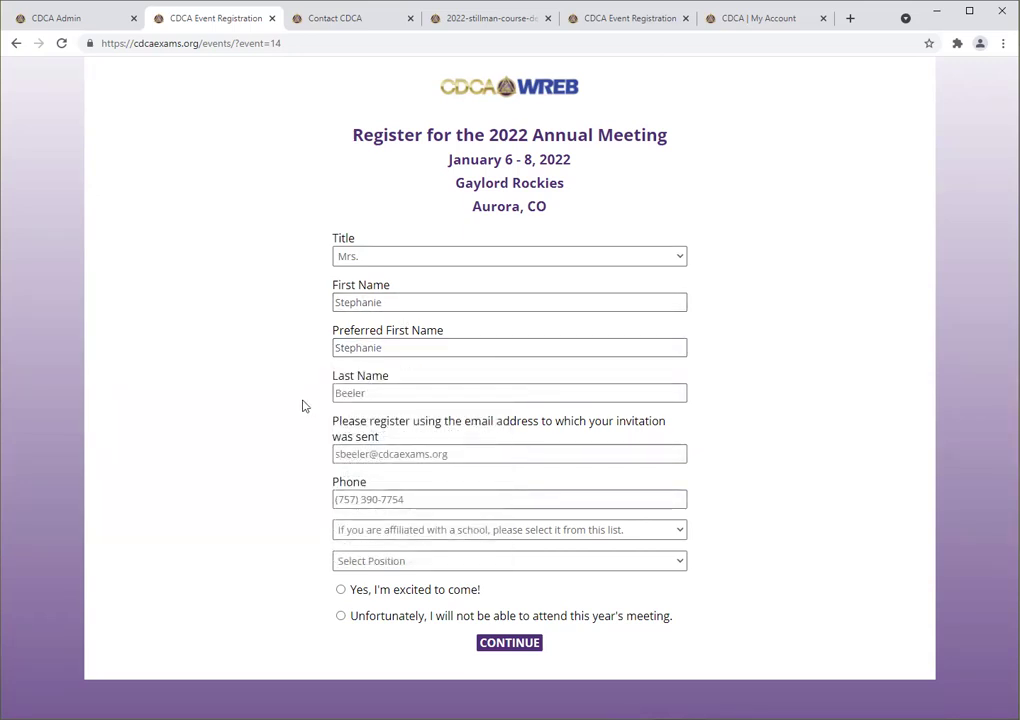
click(462, 455)
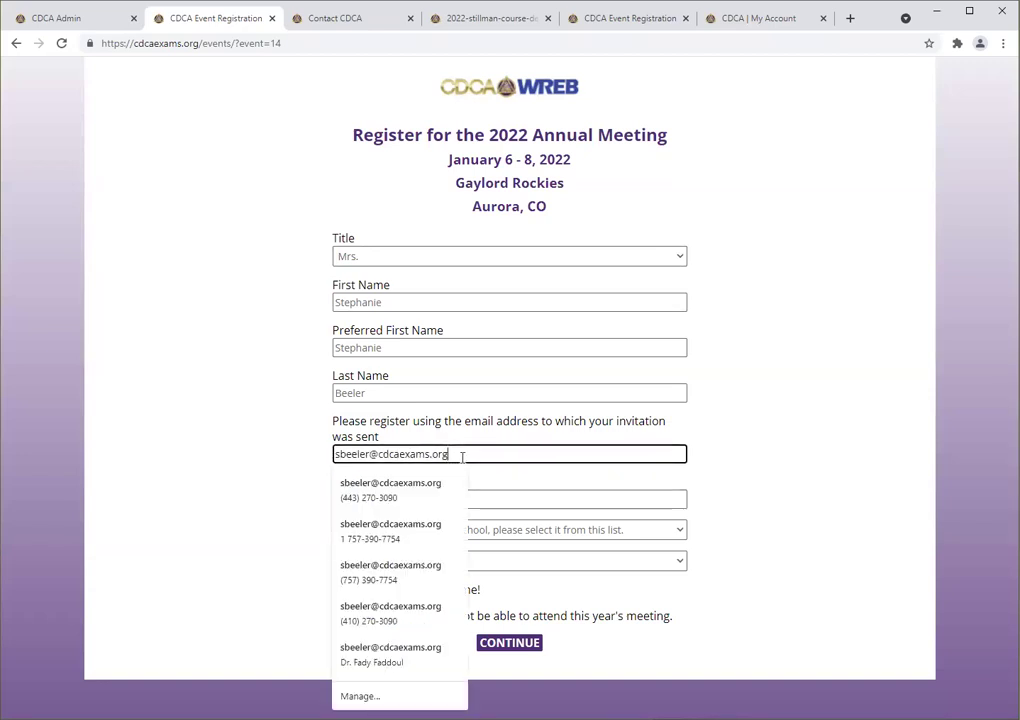
click(295, 468)
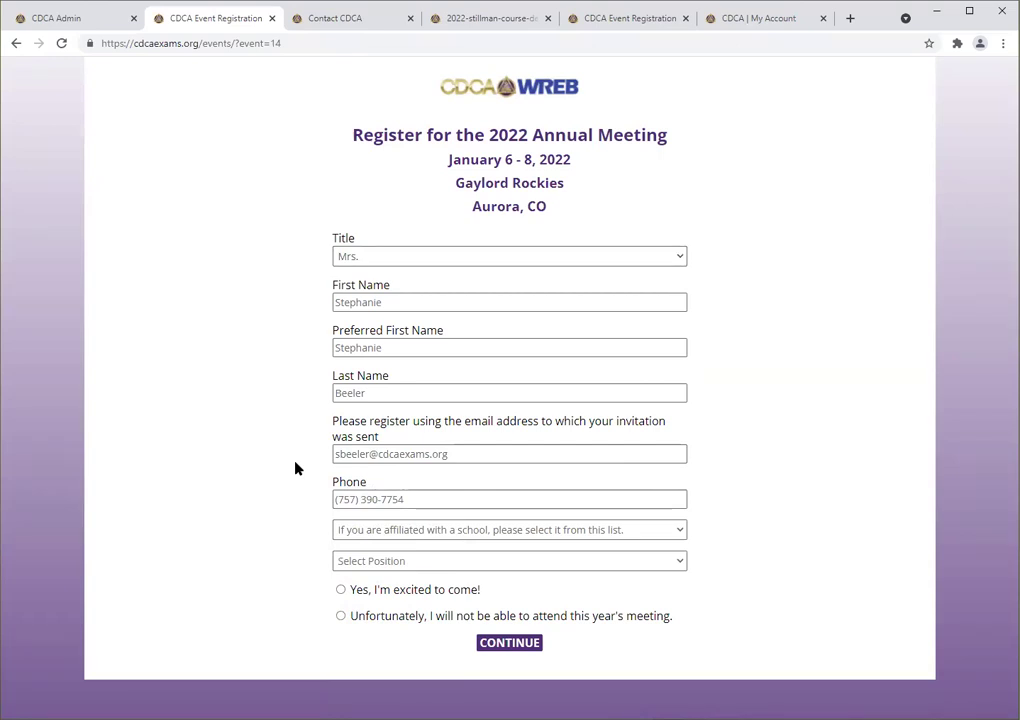
Set the school affiliation to Baltimore City Community College and register with the answer "Yes, I'm excited to come!".
click(412, 535)
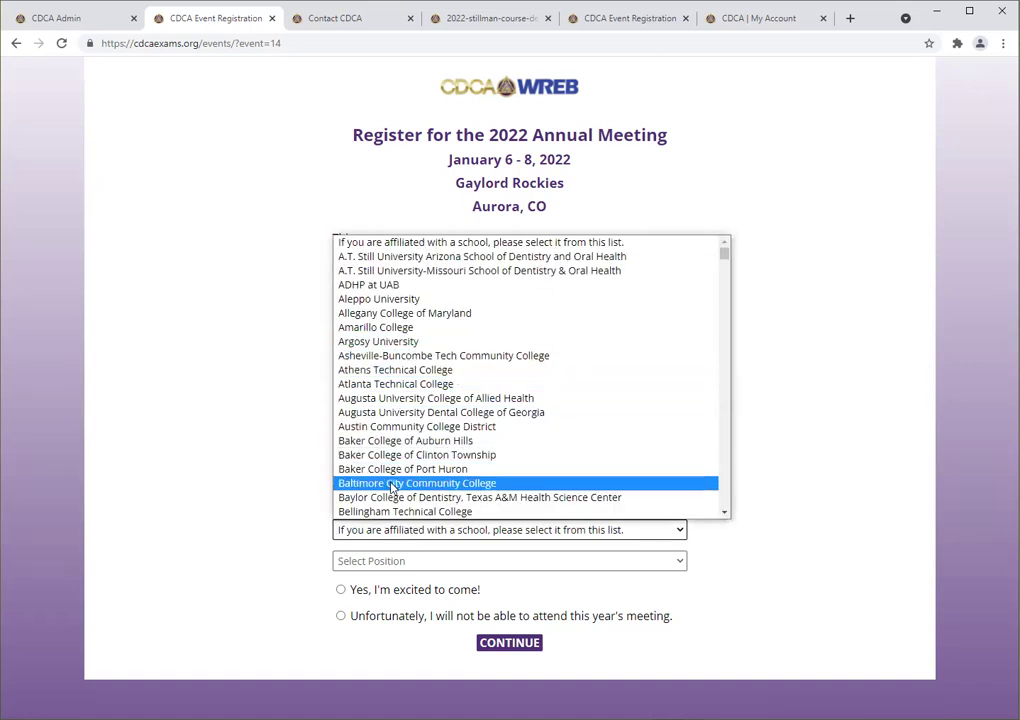
click(392, 484)
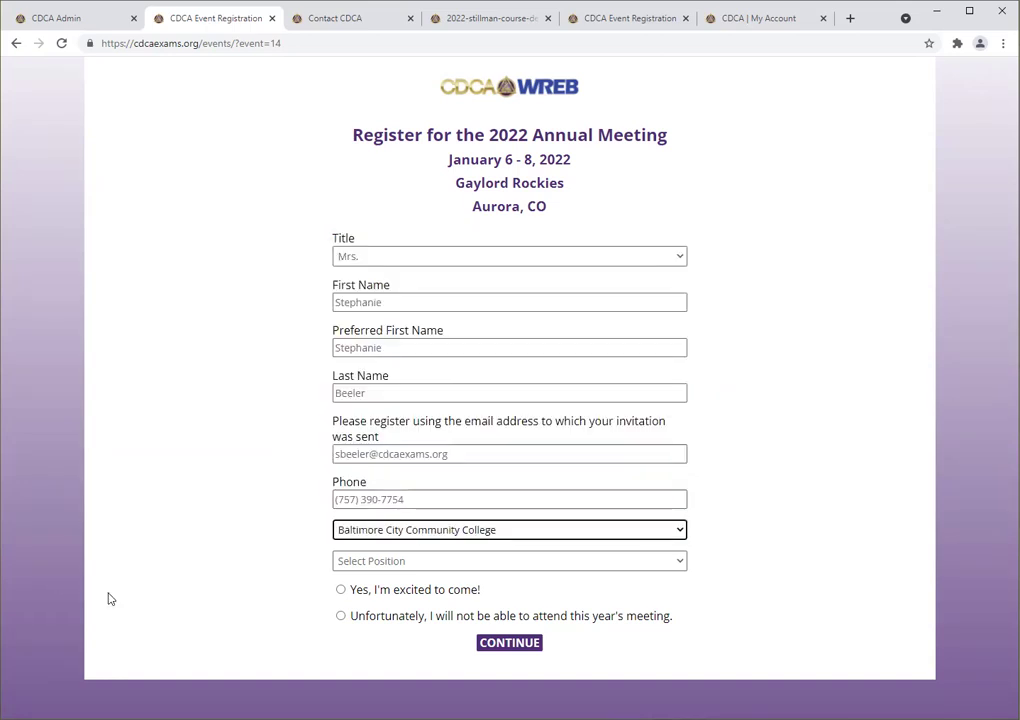
click(340, 591)
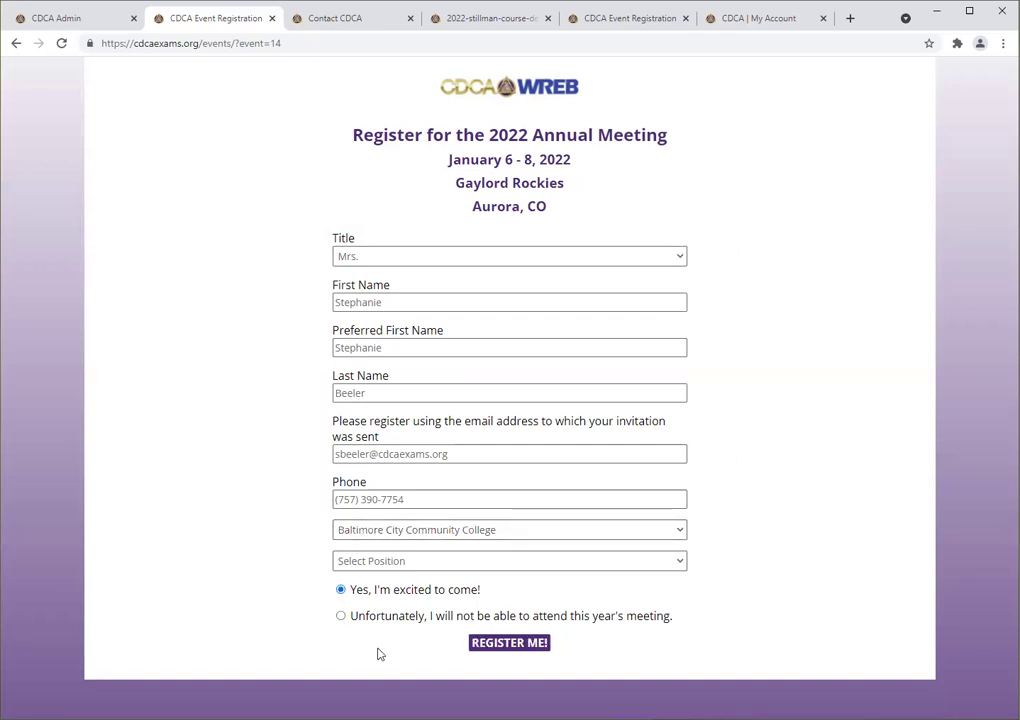
click(491, 648)
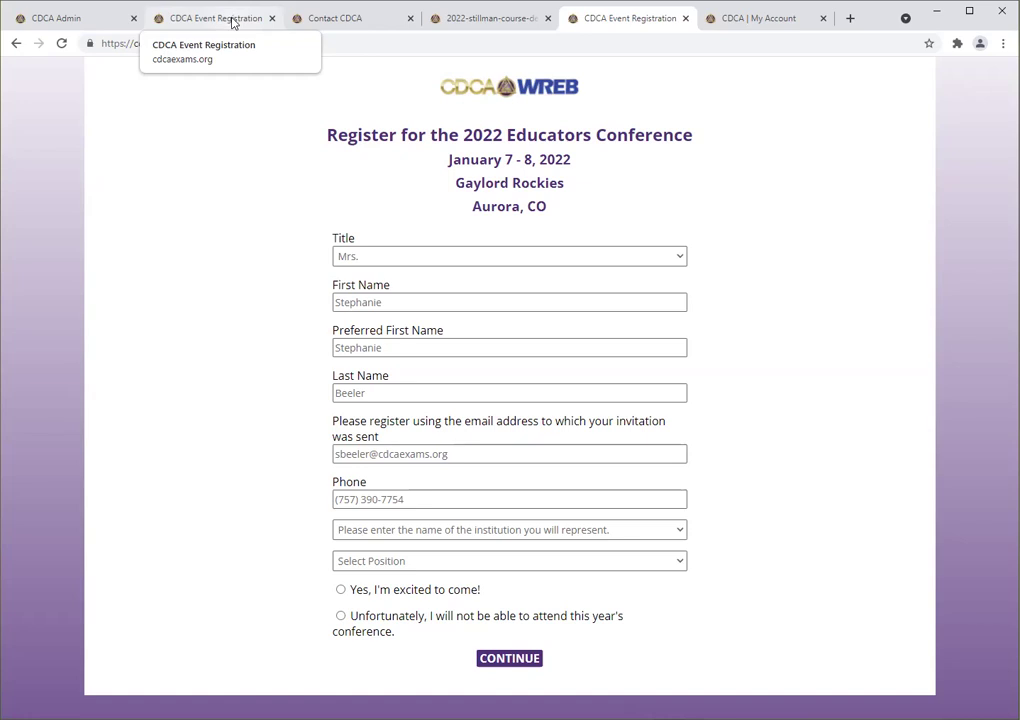
In the Annual Meeting registration, reserve the VIP Welcome Reception session and continue without any guests.
click(231, 21)
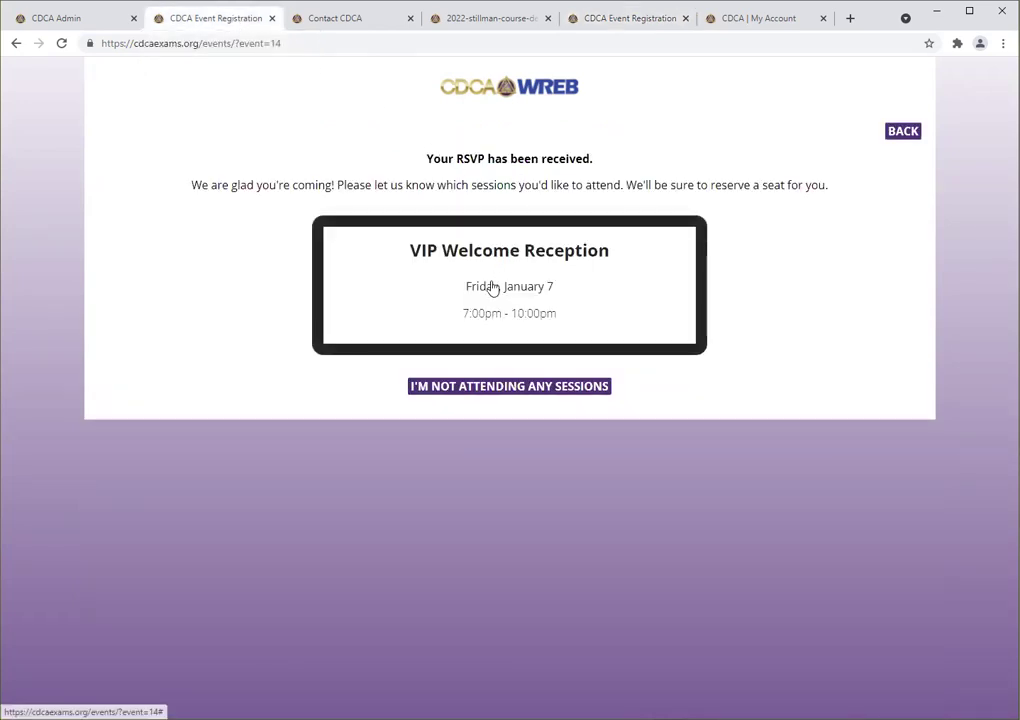
click(580, 280)
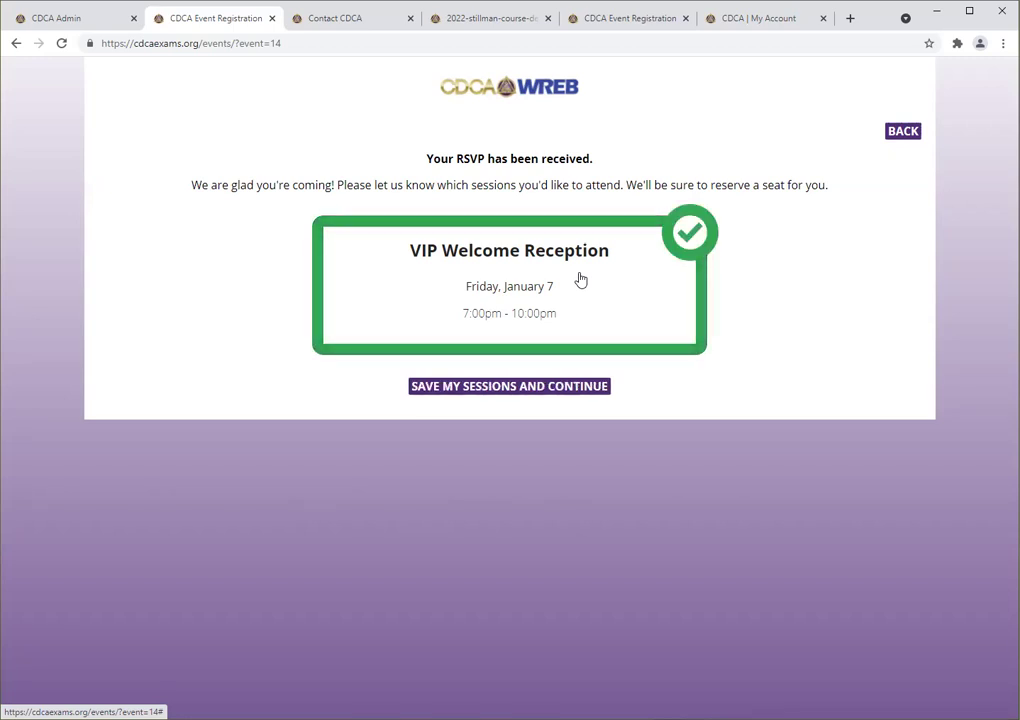
click(520, 386)
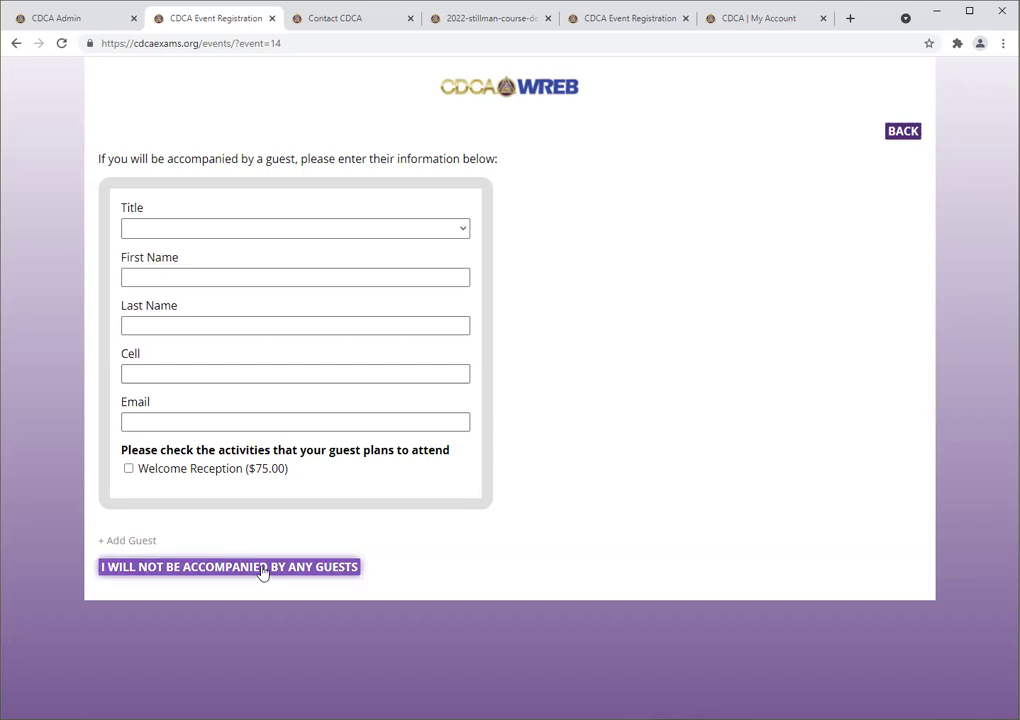
click(262, 568)
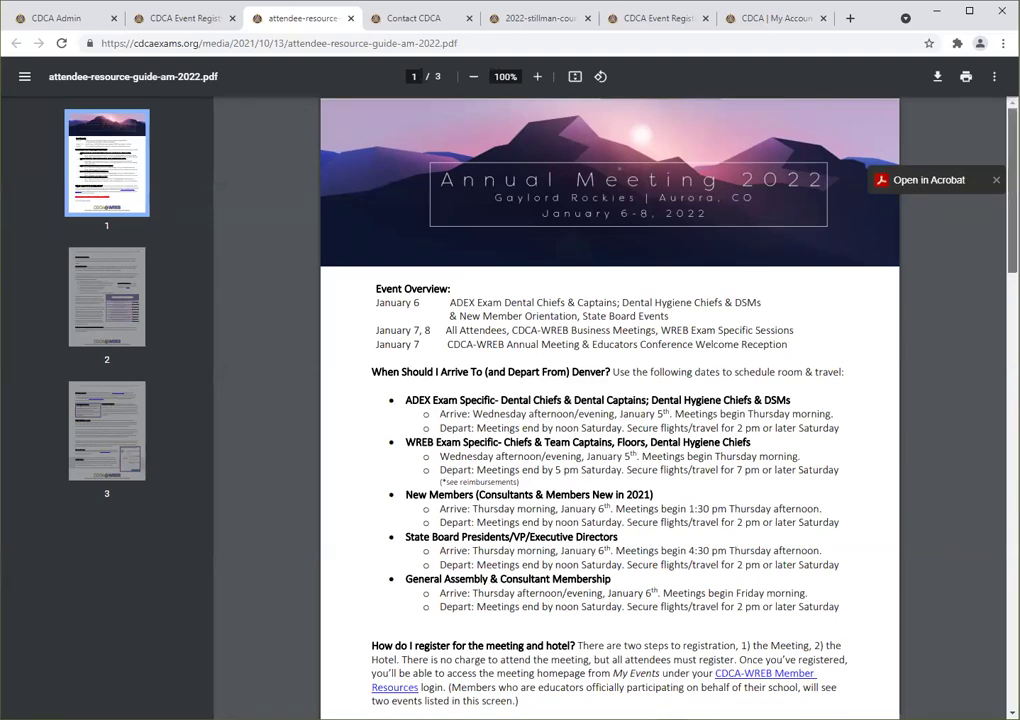
Read through the attendee resource guide PDF, return to the meeting homepage and open the guide again.
scroll(1010, 250, down, 3)
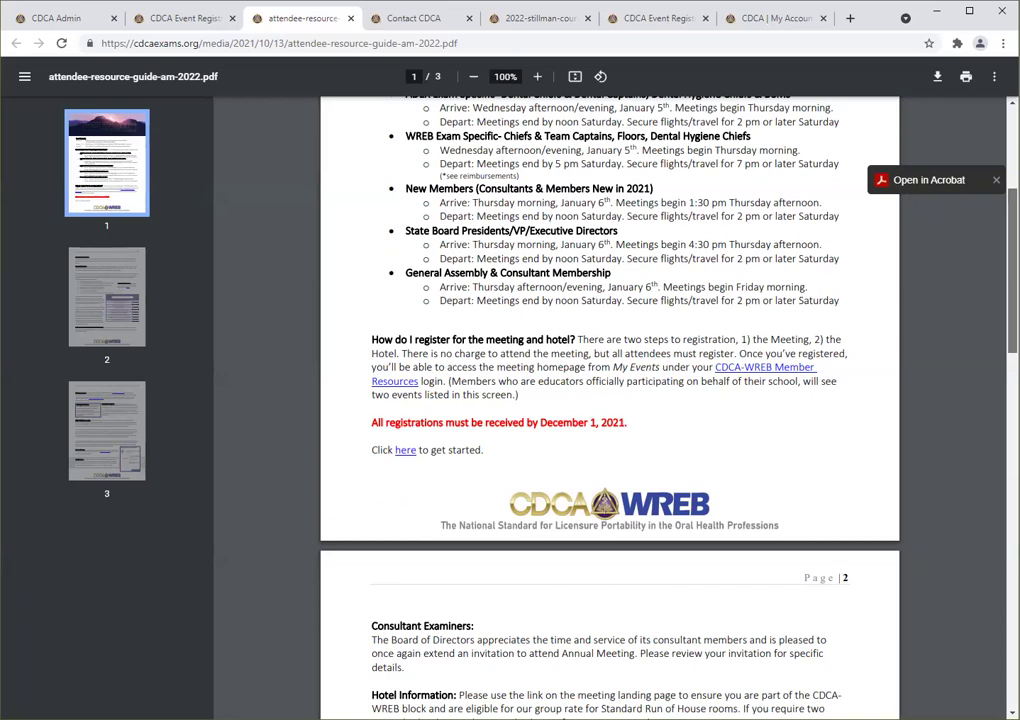
scroll(610, 400, up, 3)
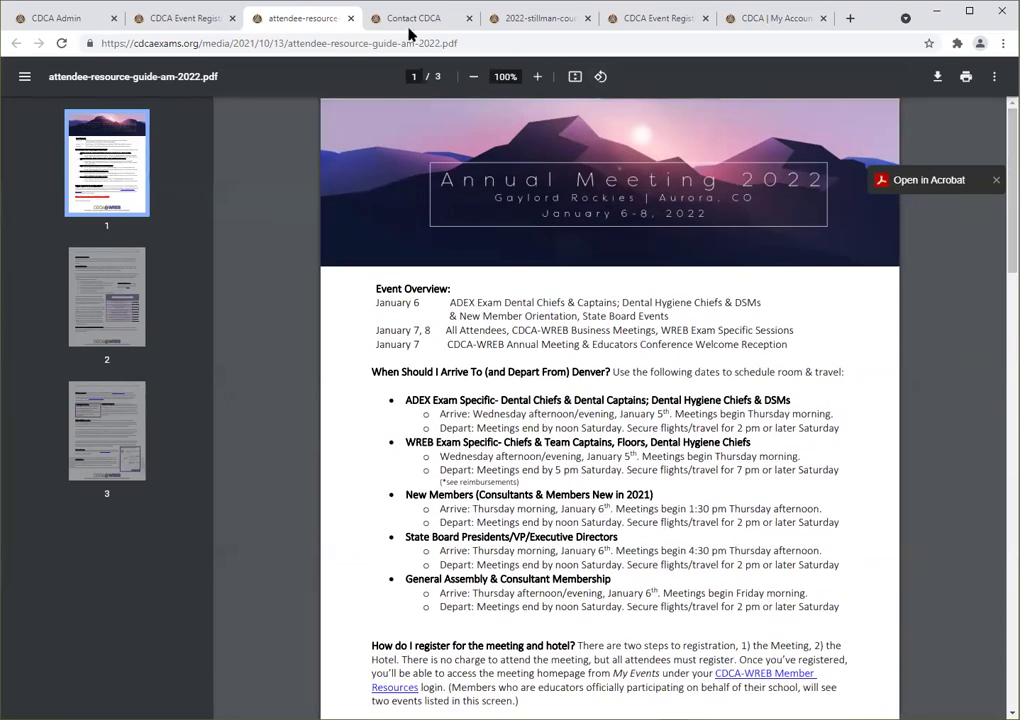
click(351, 18)
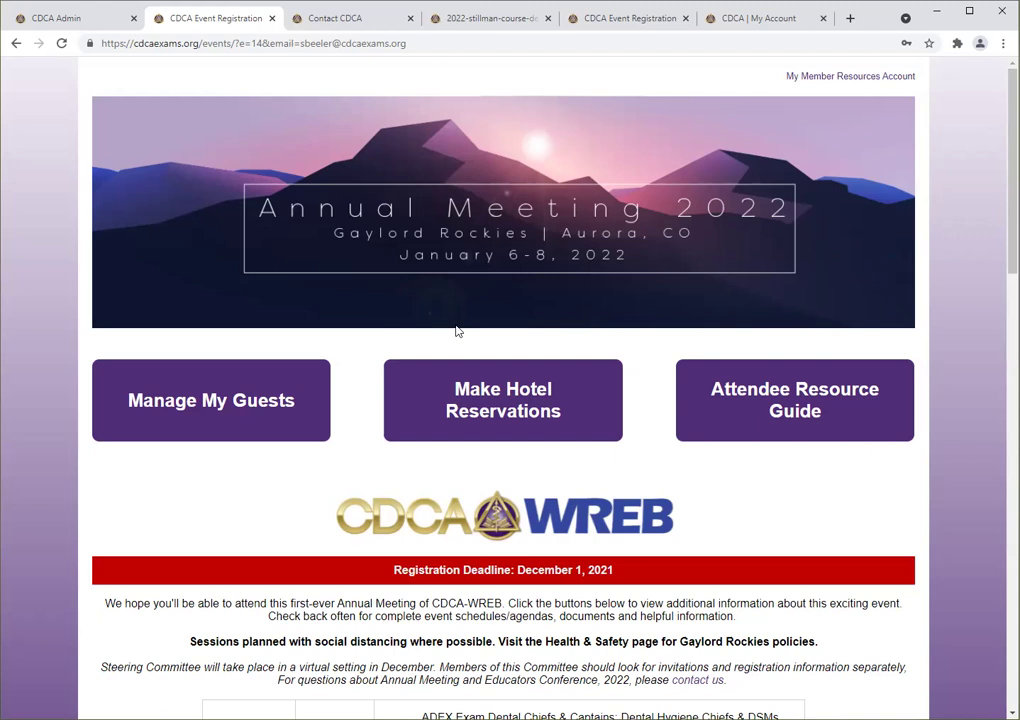
click(740, 394)
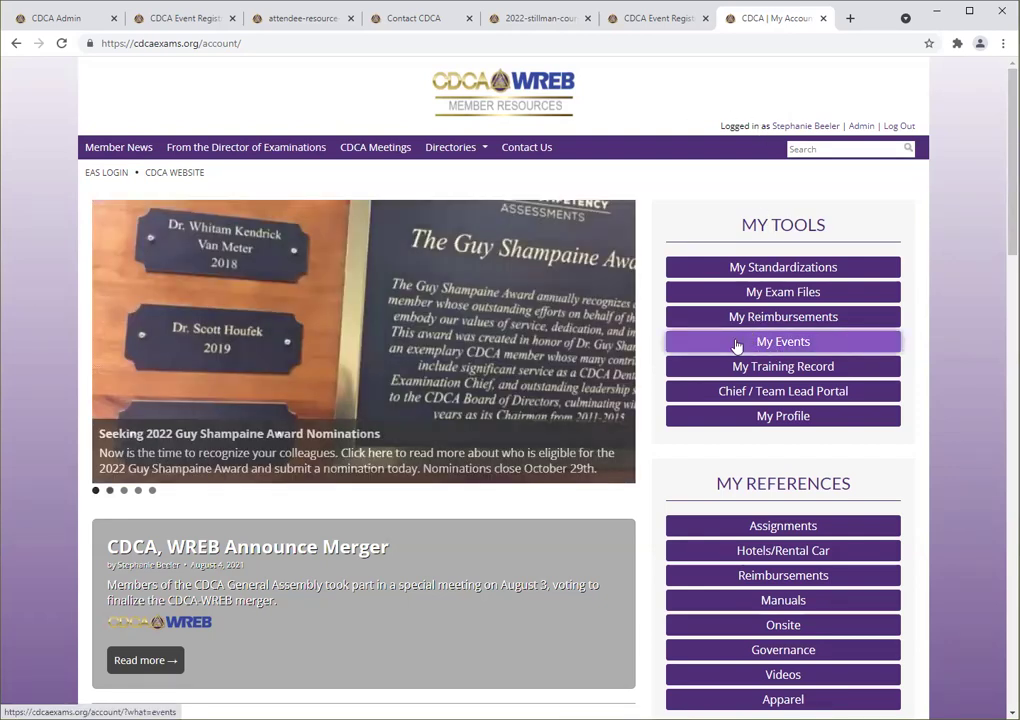
In the member resources account, open the 2022 Annual Meeting from My Events and bring up its Add a Guest form.
click(738, 345)
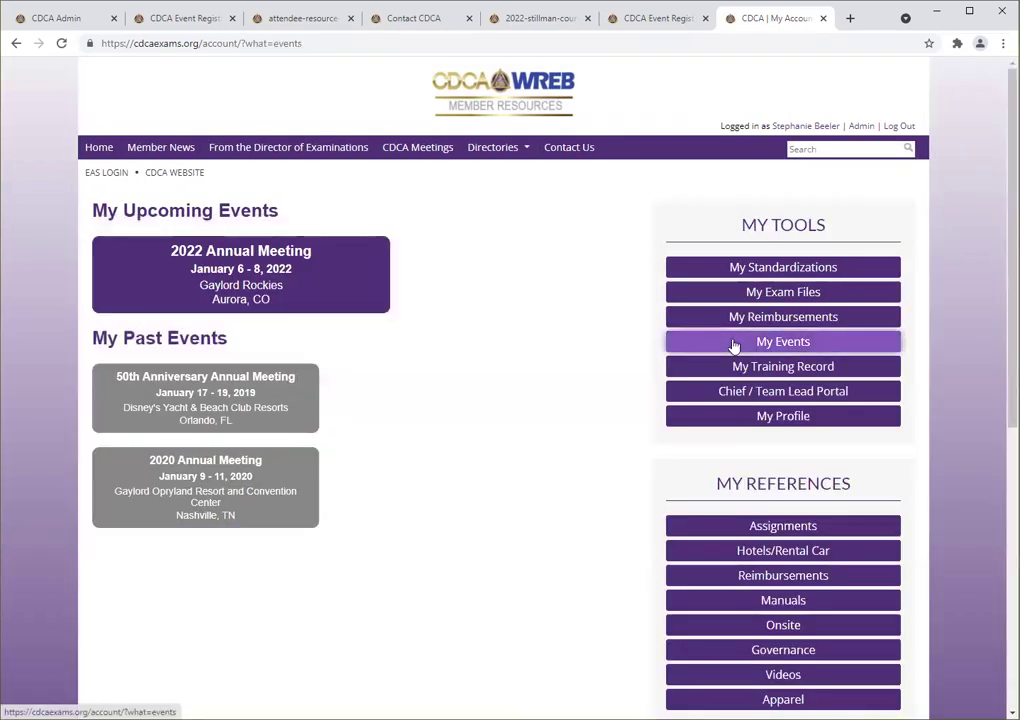
click(311, 280)
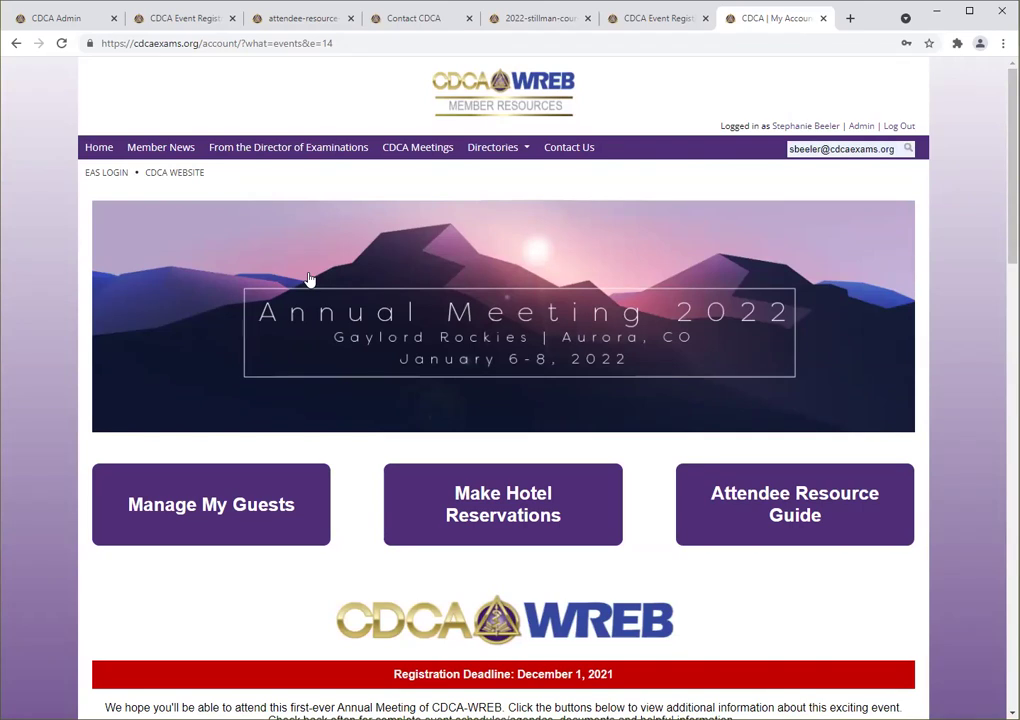
click(243, 493)
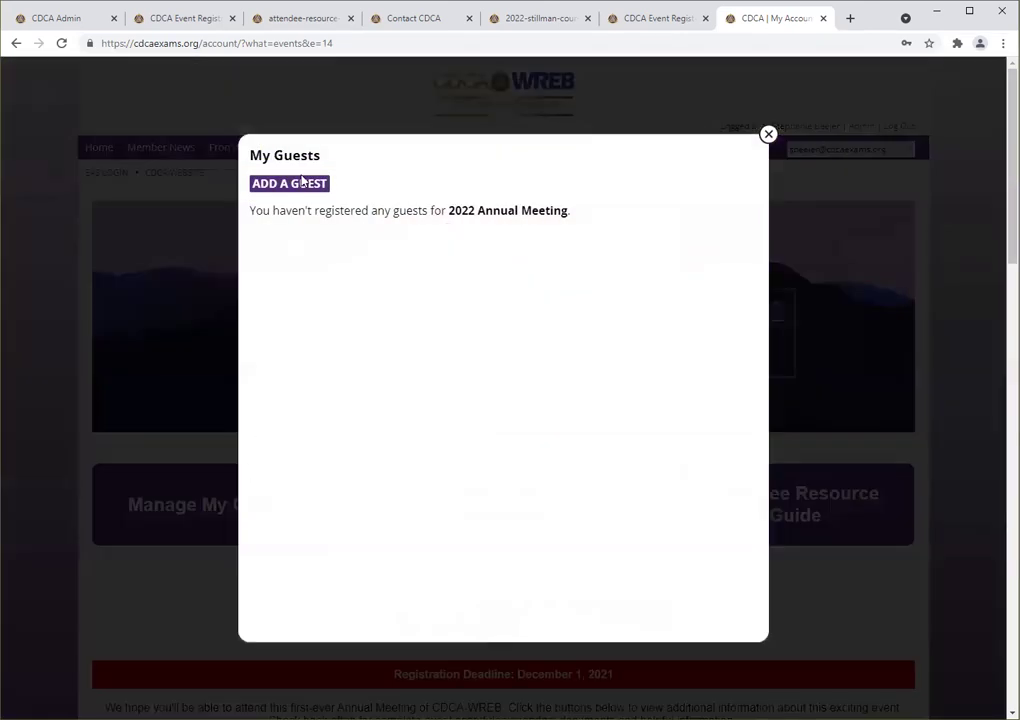
click(306, 186)
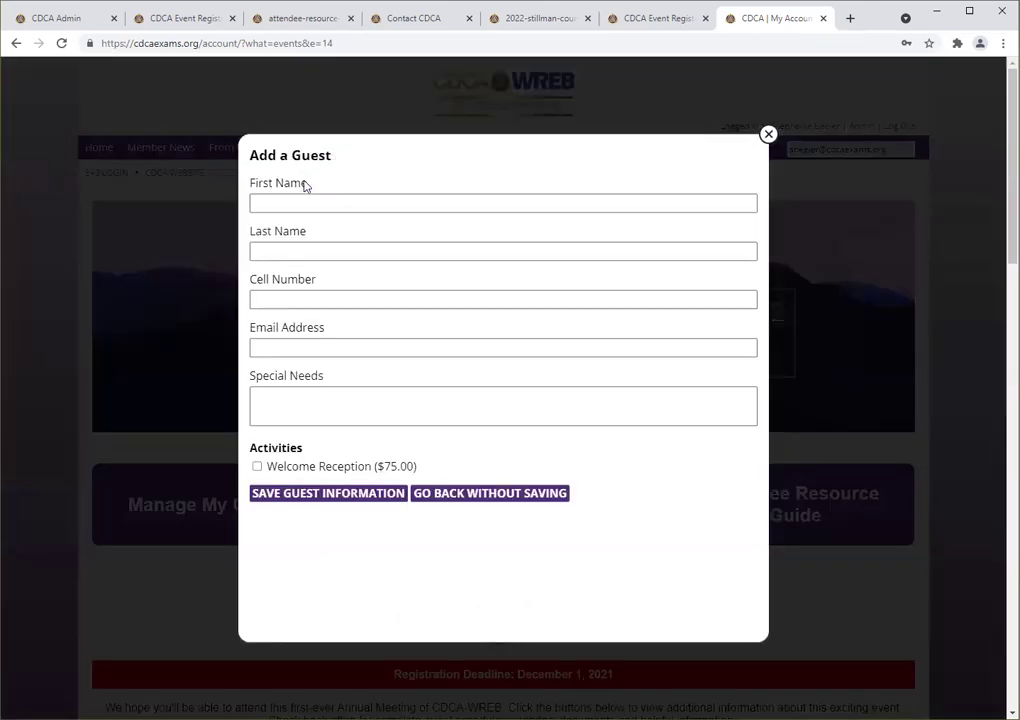